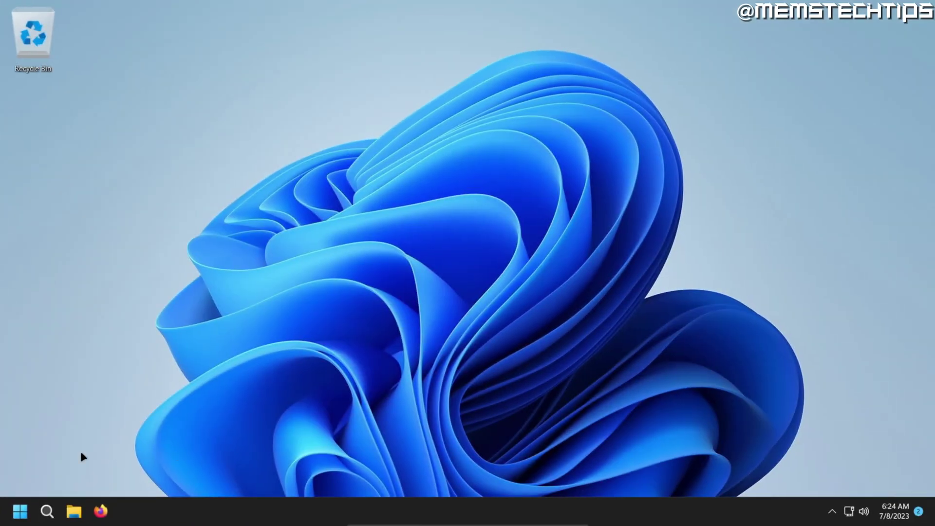
- Search the Start menu for 'store' to bring up Microsoft Store as the best match
click(20, 511)
text(store)
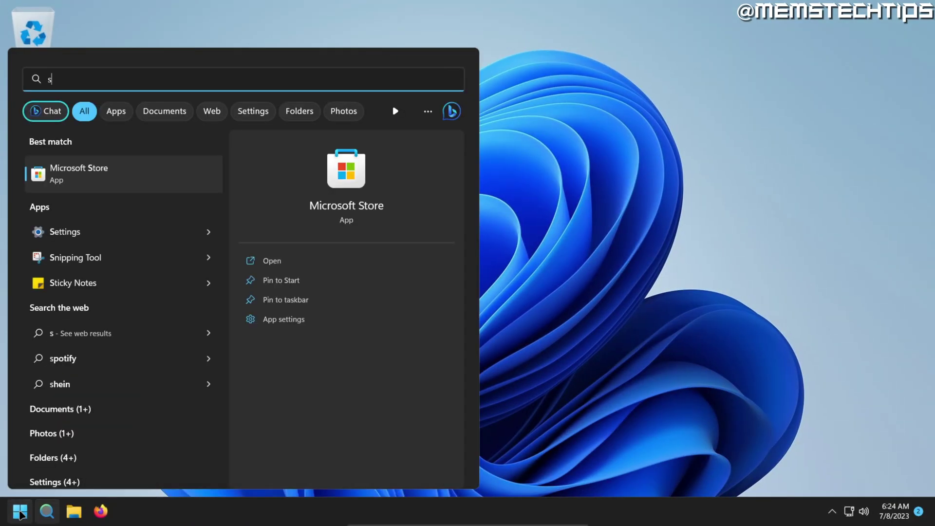
- Launch Microsoft Store, search for 'translucenttb', and install TranslucentTB
click(101, 183)
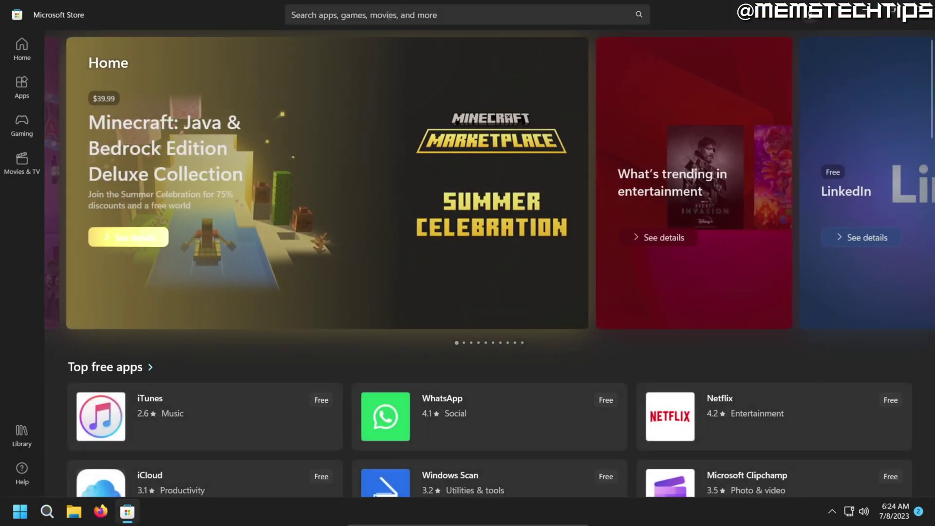
click(389, 16)
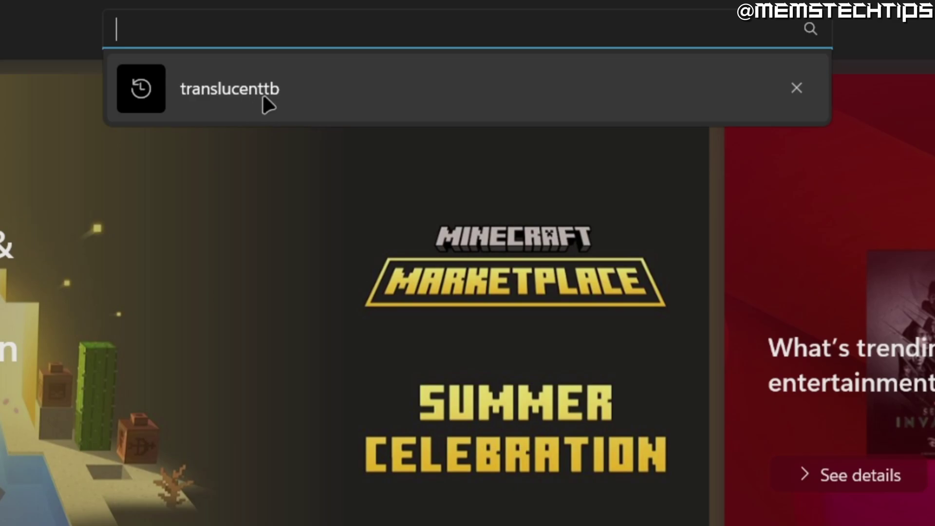
click(266, 96)
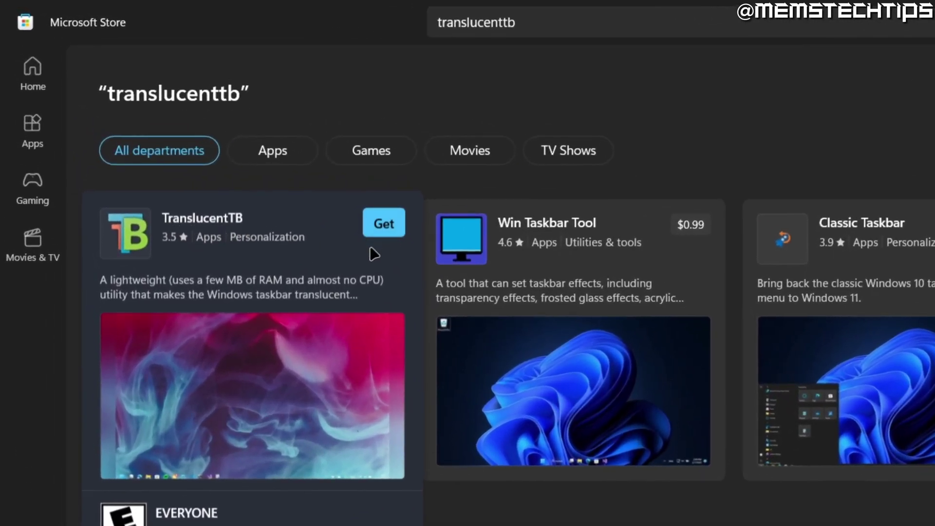
click(384, 223)
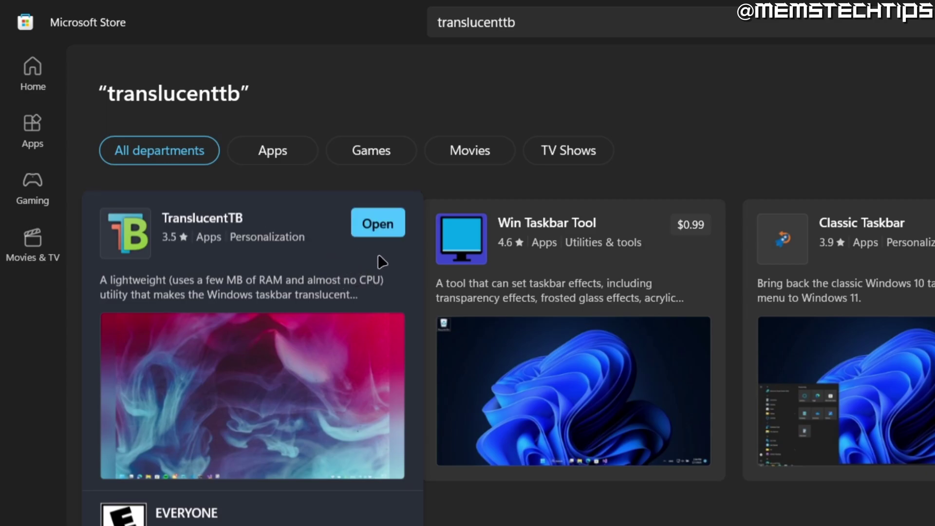
- Open the newly installed TranslucentTB and accept its welcome screen
click(393, 225)
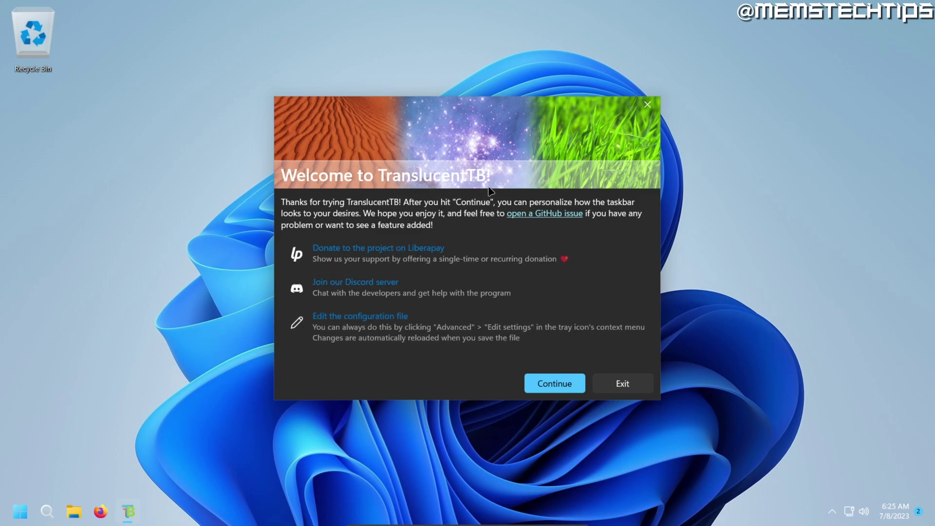
click(555, 387)
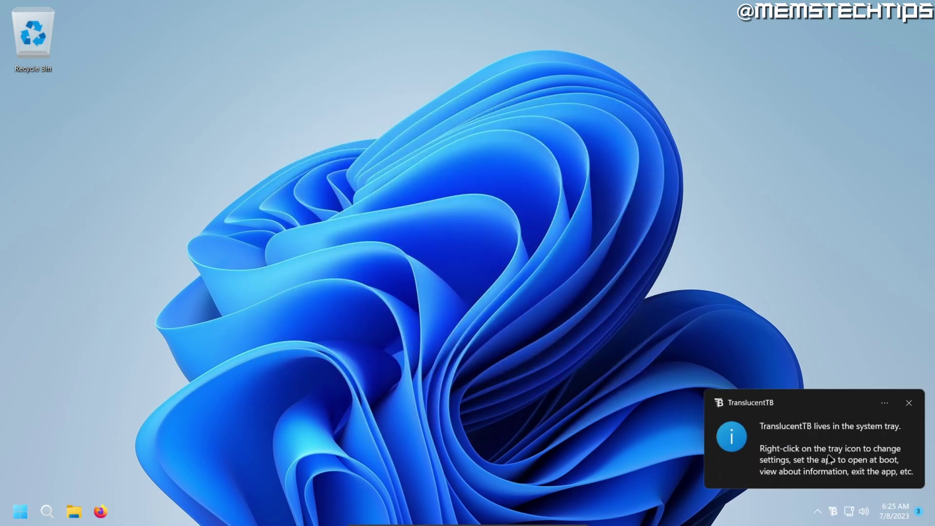
click(909, 403)
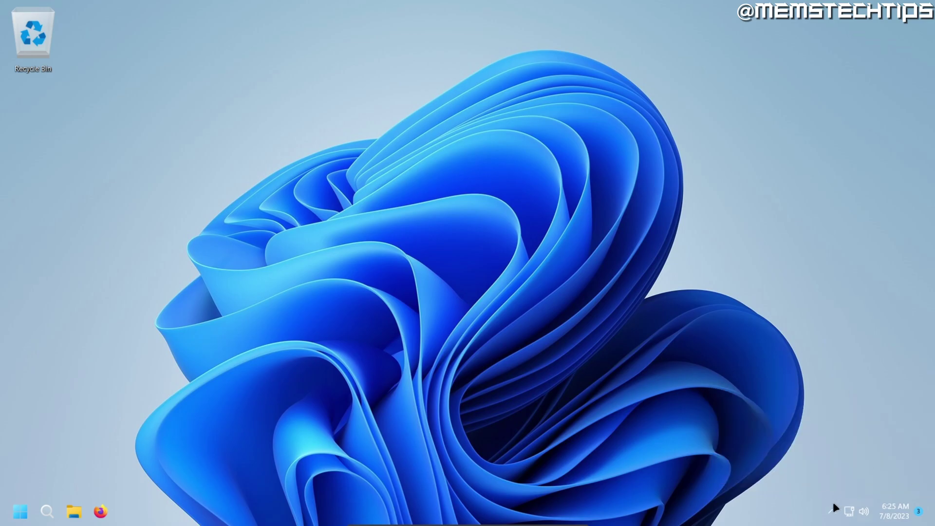
click(830, 508)
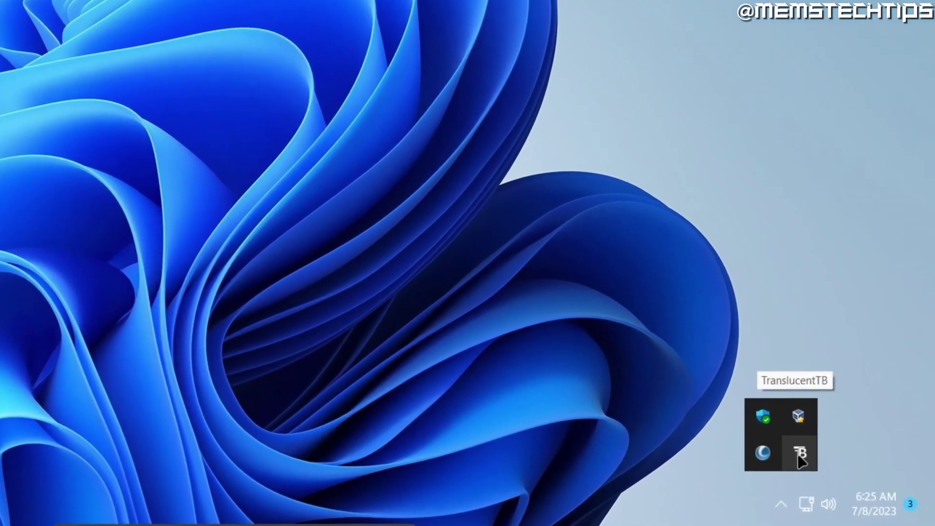
right_click(823, 466)
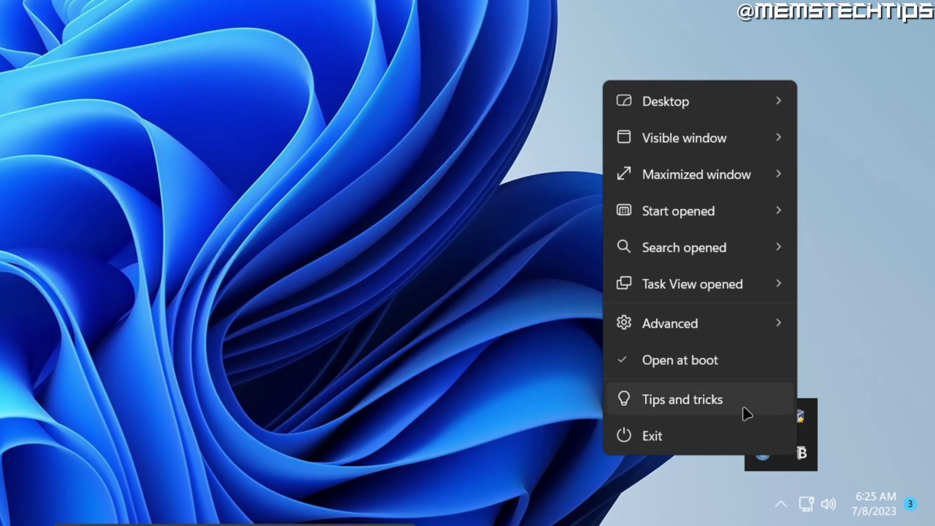
click(415, 392)
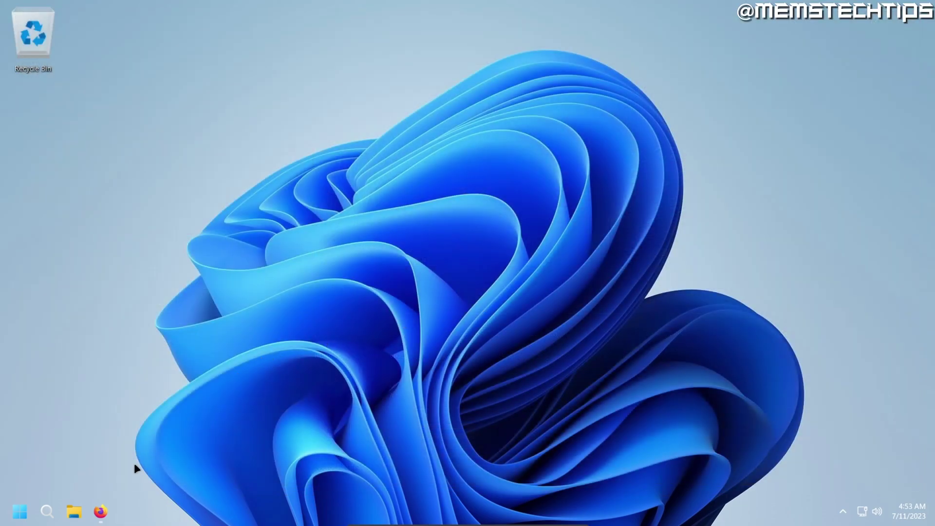
- Open the TranslucentTB GitHub repository from Firefox's search results and scroll to Releases
click(101, 513)
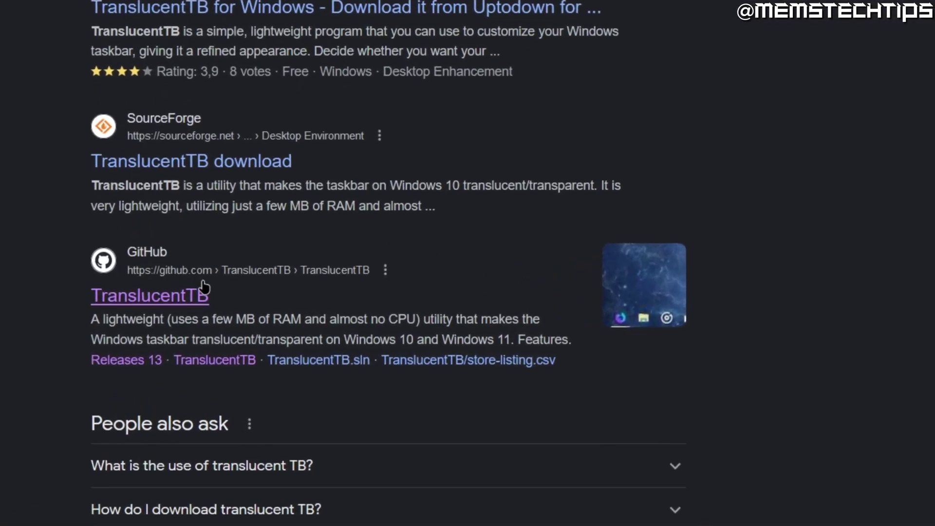
click(164, 297)
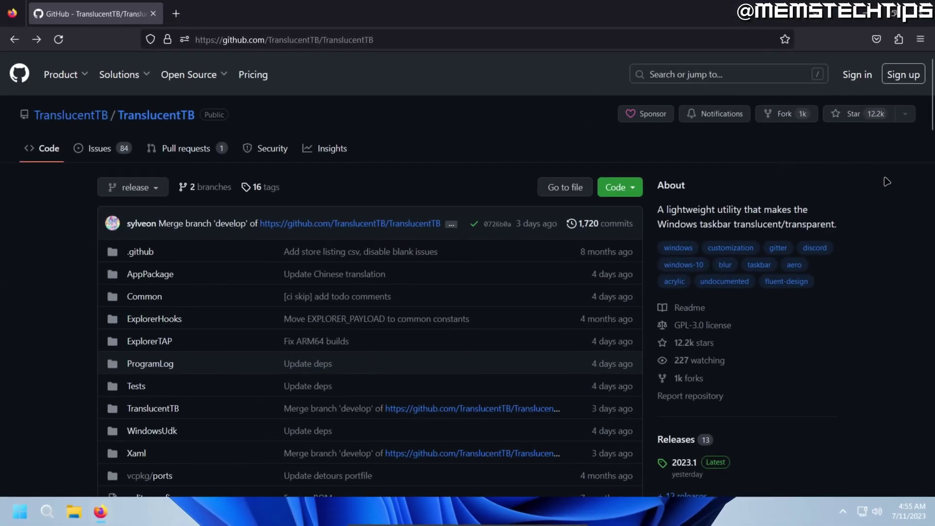
scroll(898, 209, down, 5)
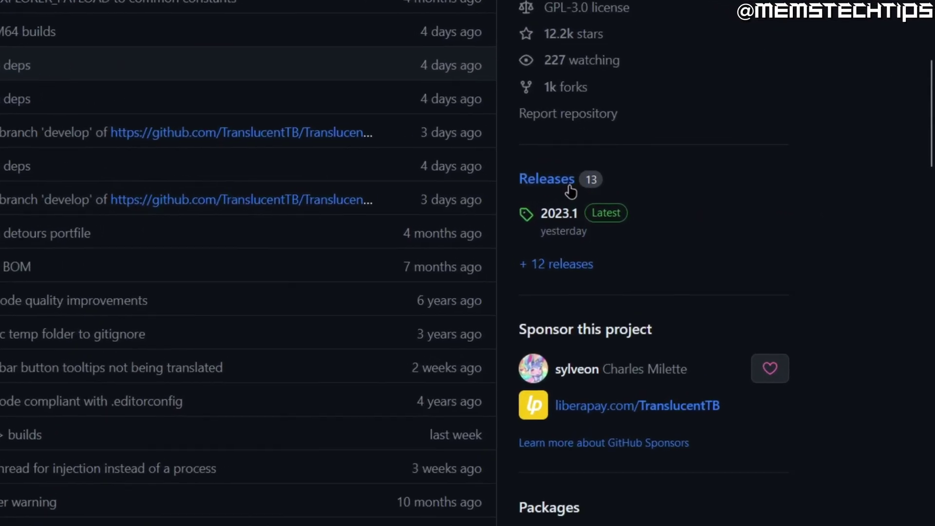
- Open the 2023.1 release page and download TranslucentTB-portable-x64.zip from its assets
click(562, 218)
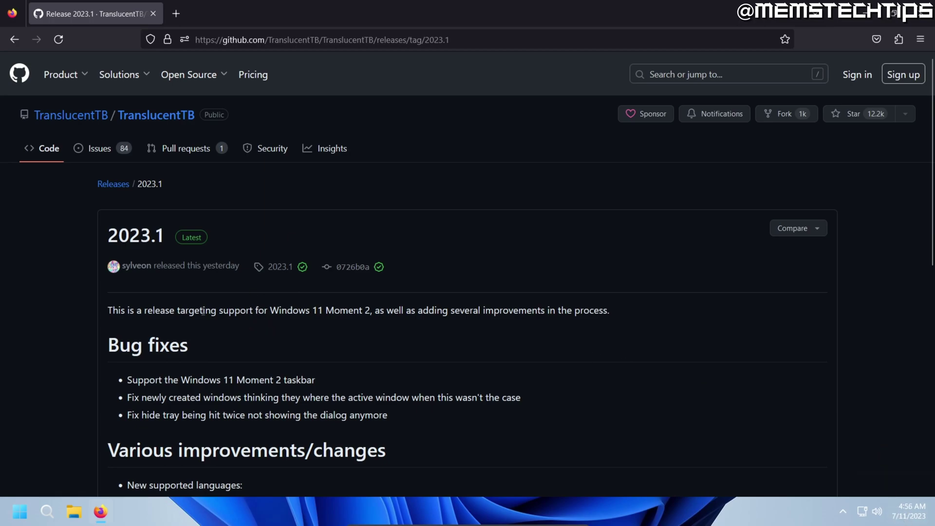
drag(270, 310, 370, 313)
click(601, 347)
drag(181, 381, 292, 381)
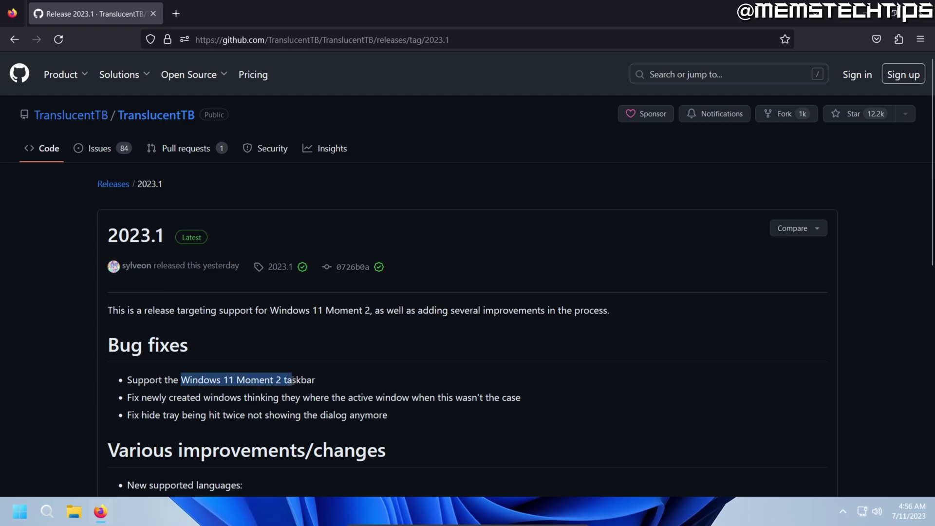
click(328, 380)
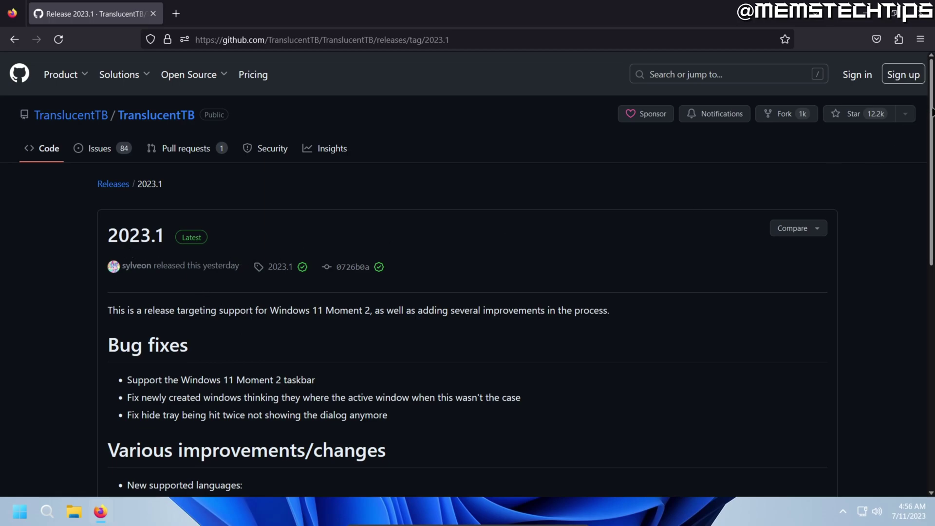
drag(928, 118, 921, 359)
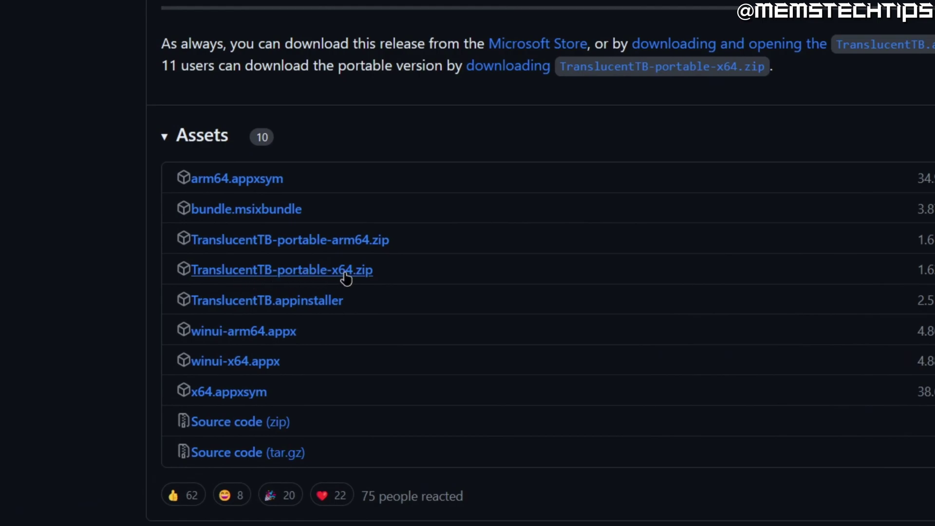
click(400, 274)
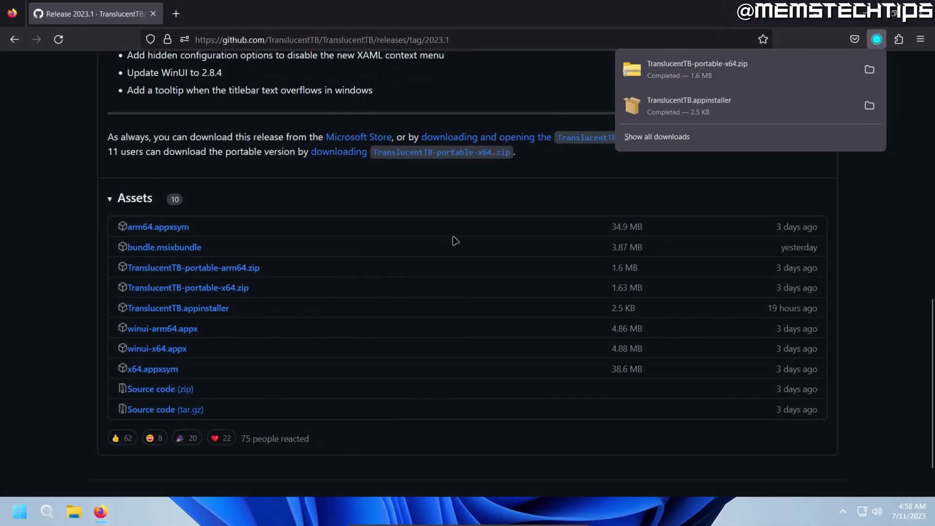
- Show the TranslucentTB-portable-x64 zip in Downloads and choose Extract All on it
click(870, 70)
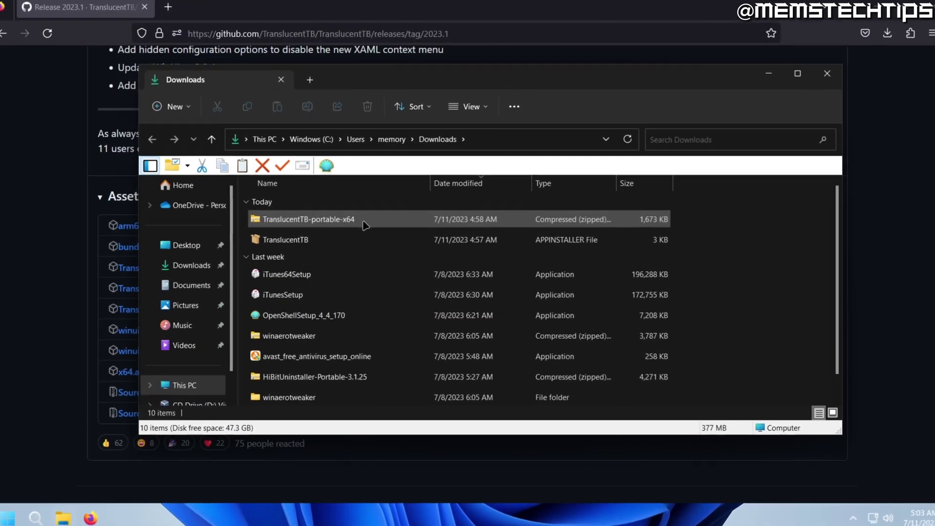
click(365, 223)
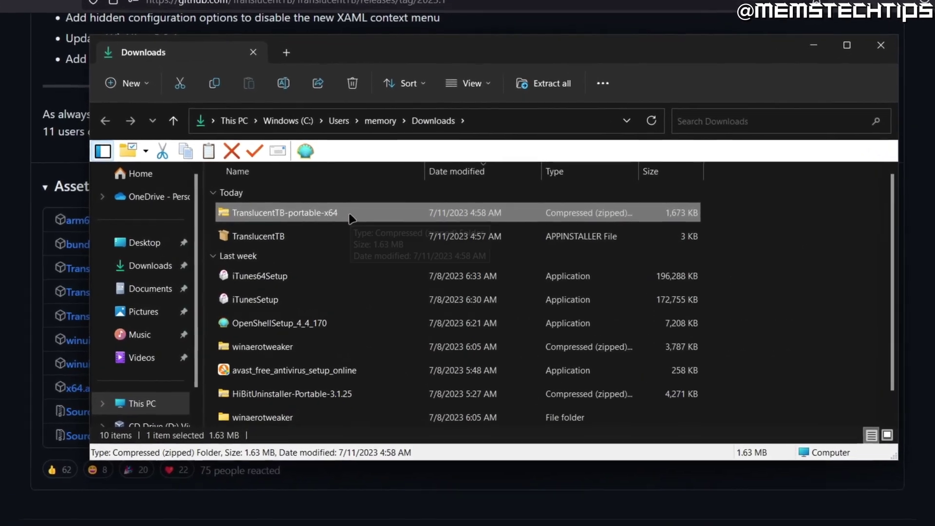
right_click(344, 216)
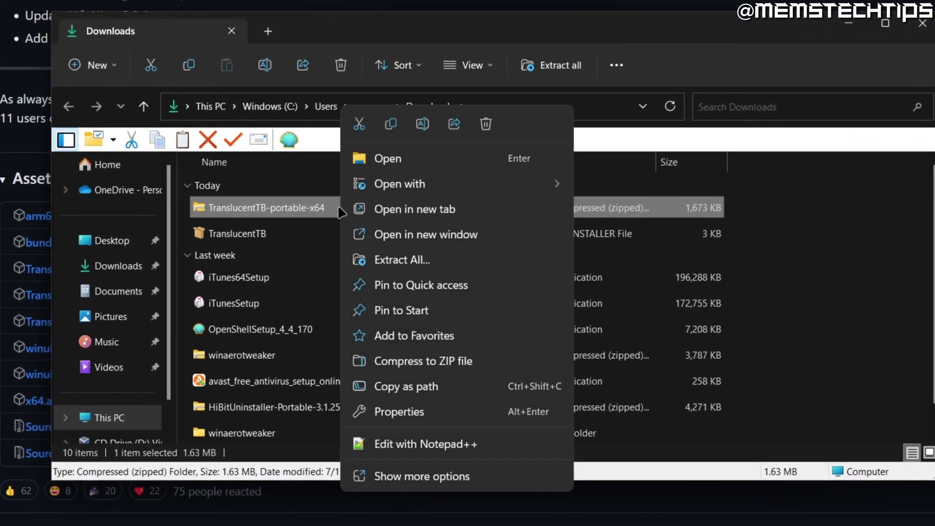
click(413, 259)
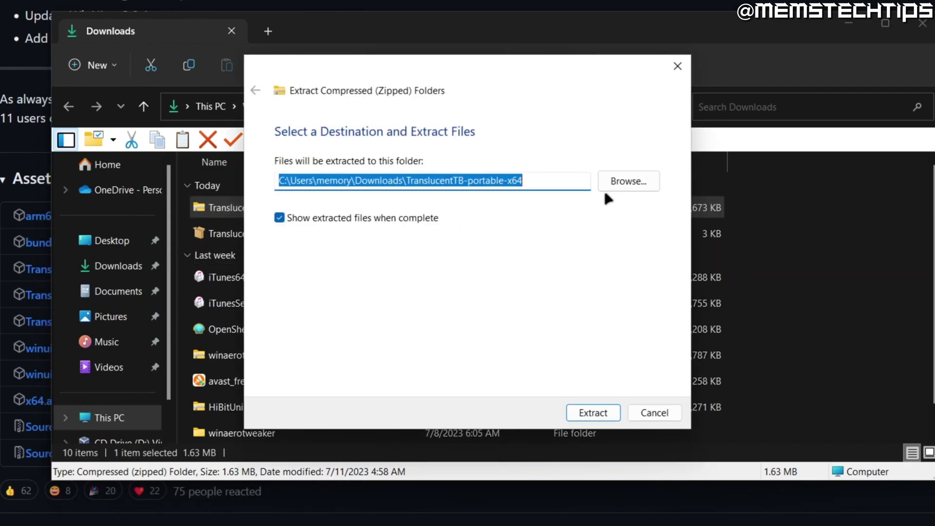
- Browse for an extraction destination in C:\Program Files
click(629, 183)
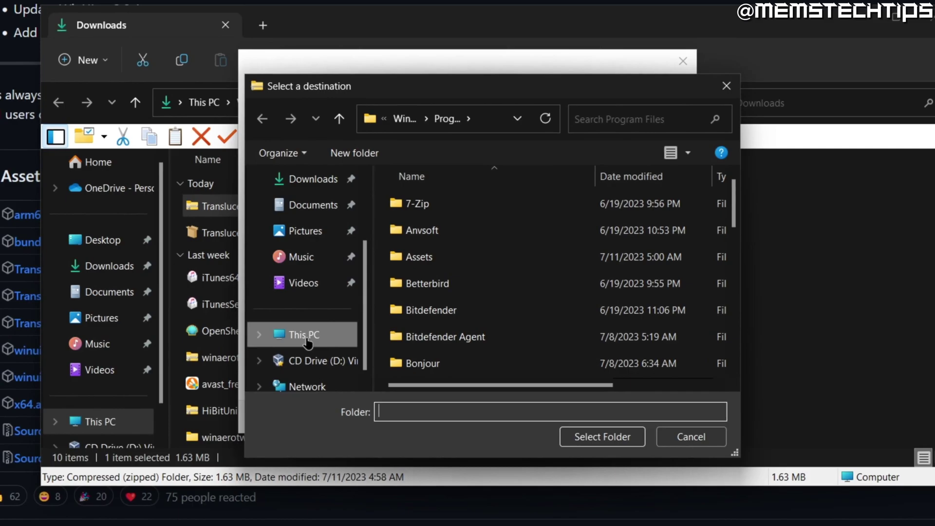
click(282, 333)
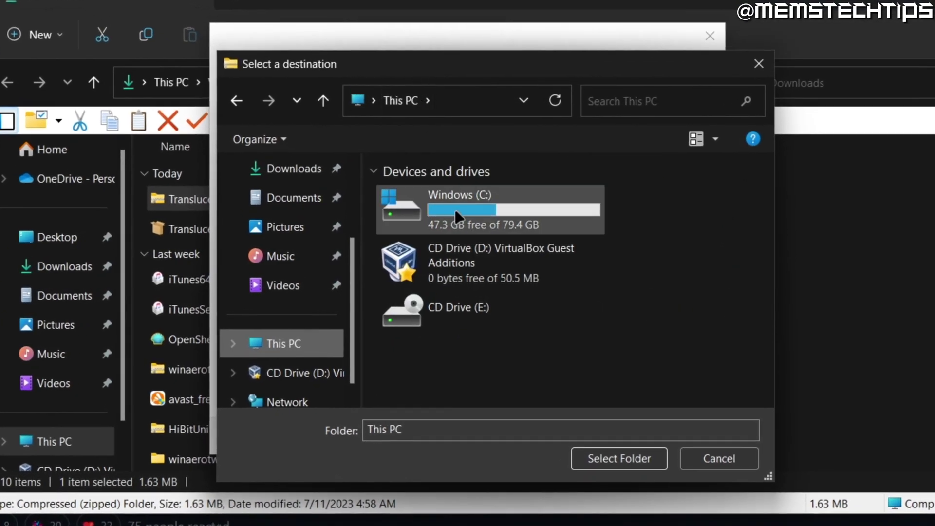
double_click(460, 212)
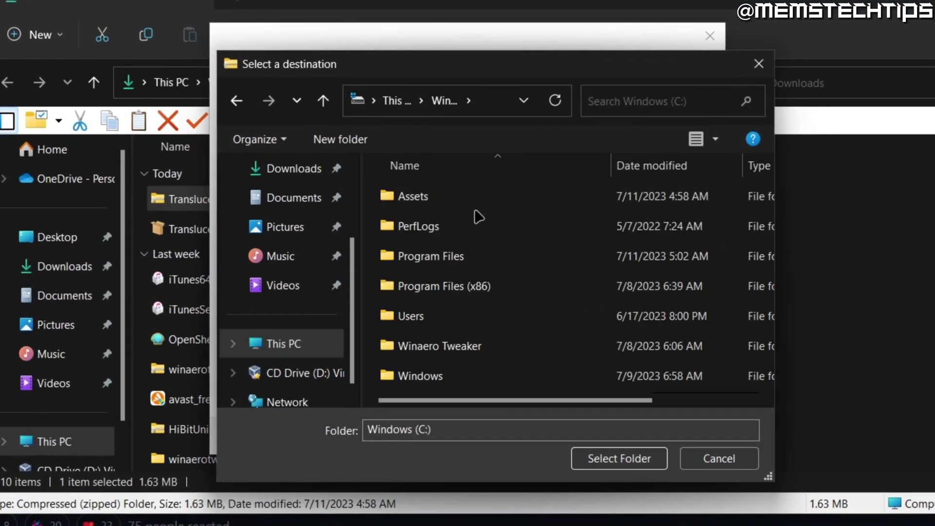
double_click(441, 256)
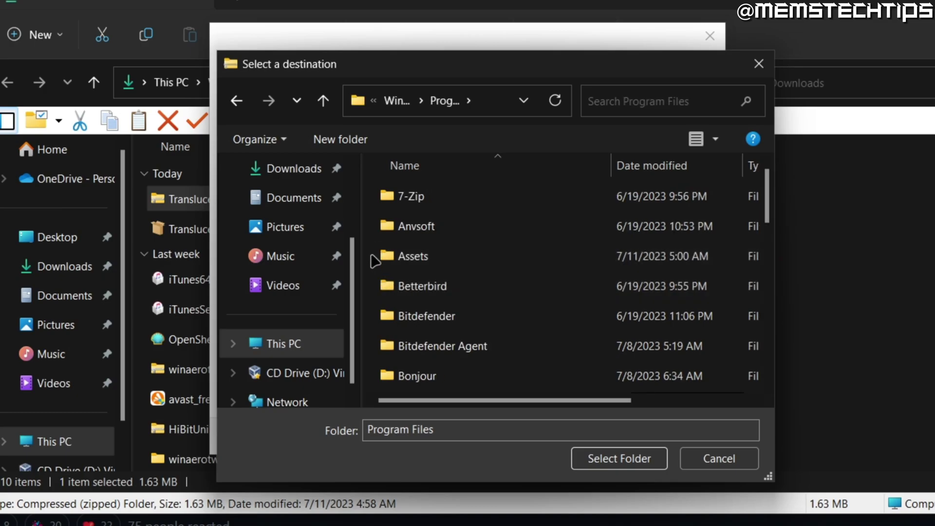
- Create a new folder named TranslucentTB there and select it as the destination
right_click(374, 280)
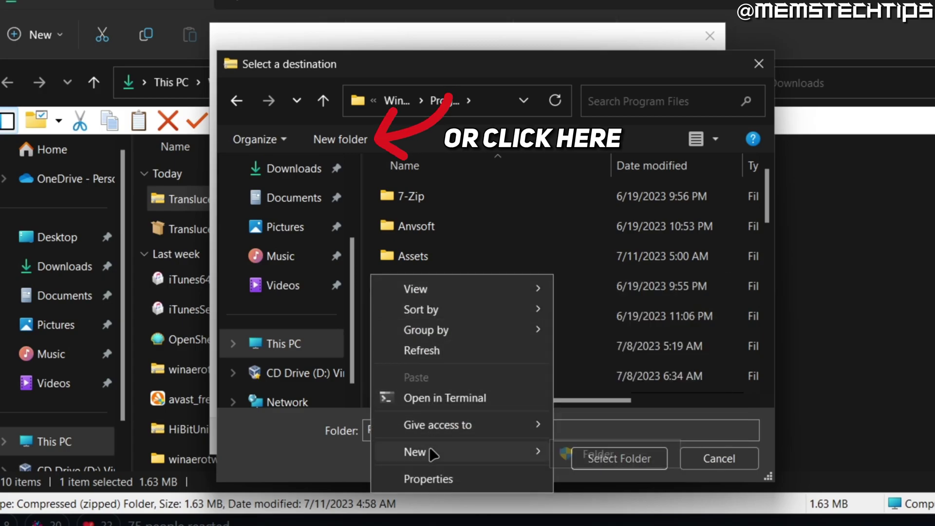
mouse_move(431, 453)
click(592, 456)
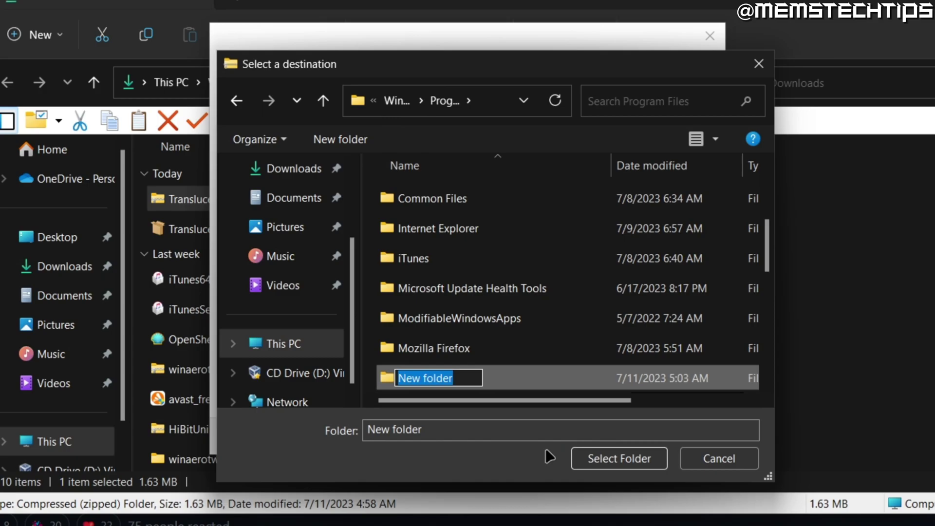
text(TranslucentTB)
key(Return)
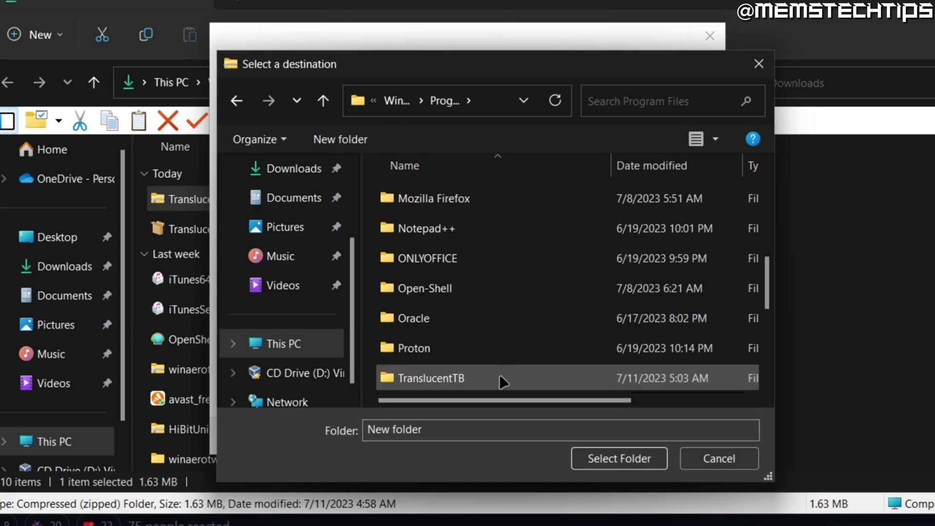
click(423, 384)
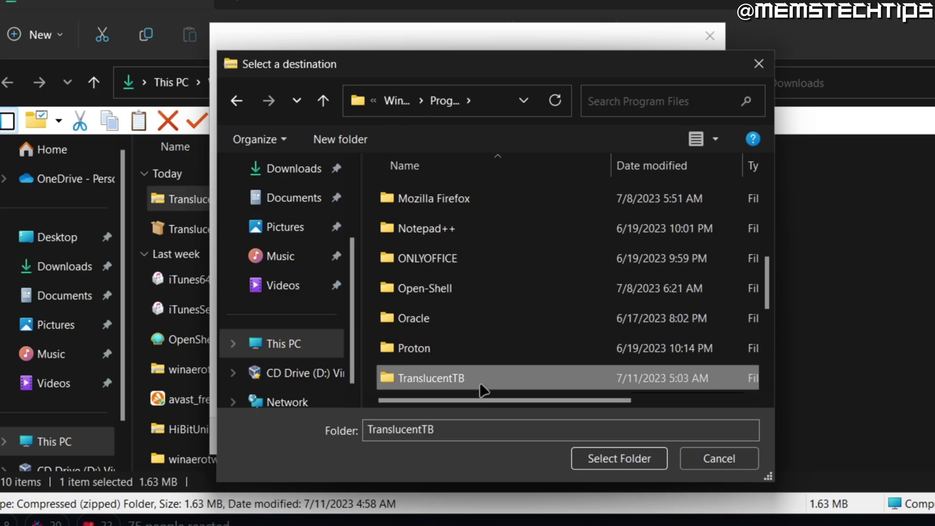
click(627, 460)
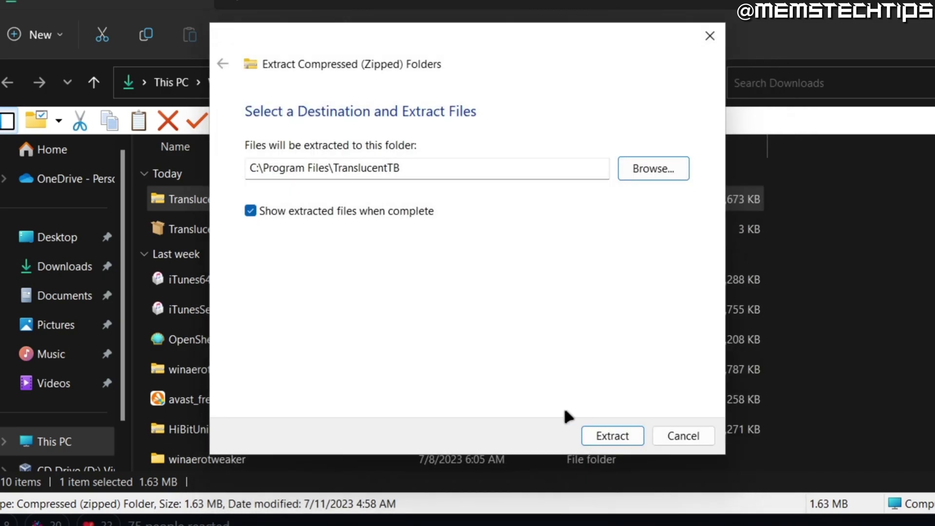
- Extract the zip into C:\Program Files\TranslucentTB, granting administrator permission
click(613, 437)
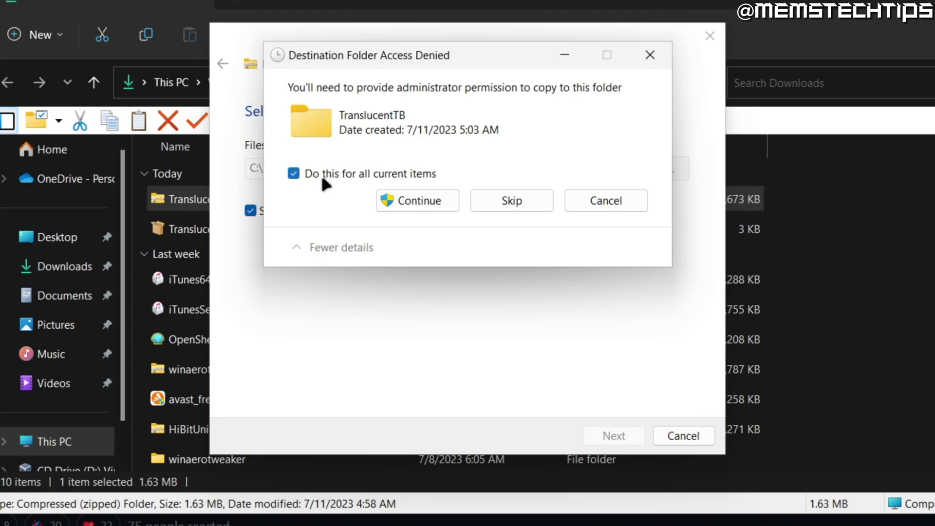
click(413, 204)
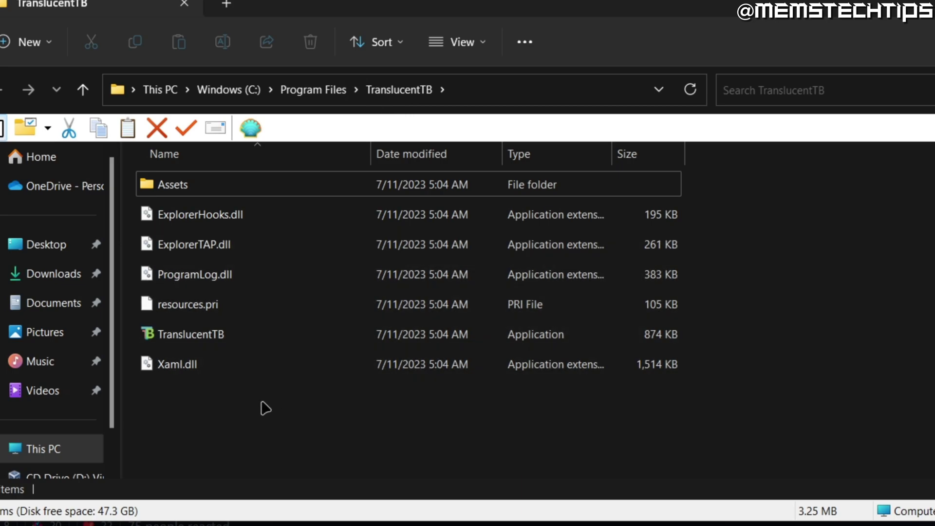
- Run the TranslucentTB application from its Program Files folder and dismiss the already-running notice
mouse_move(243, 338)
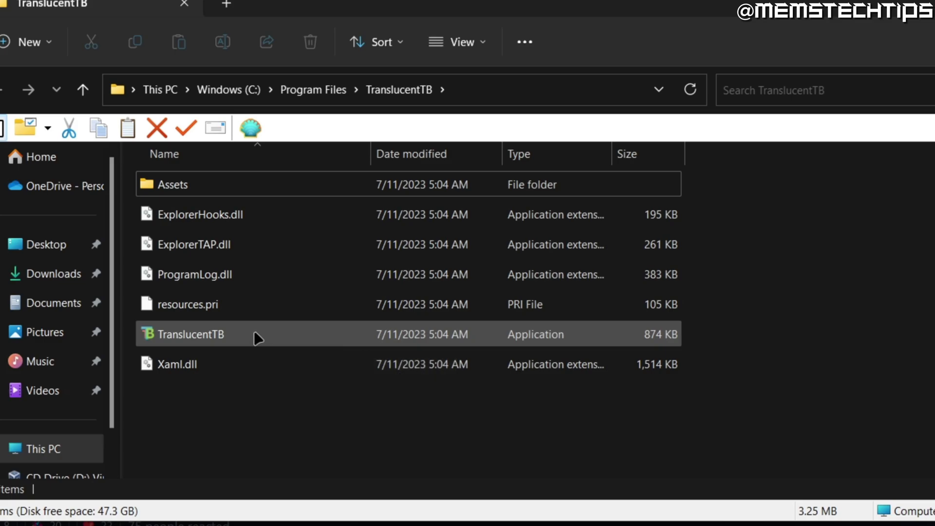
click(205, 335)
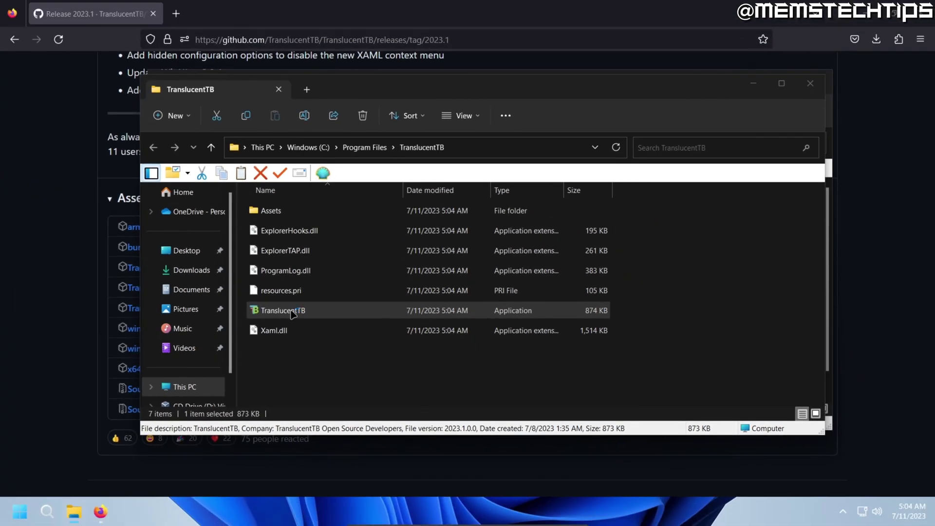
double_click(292, 312)
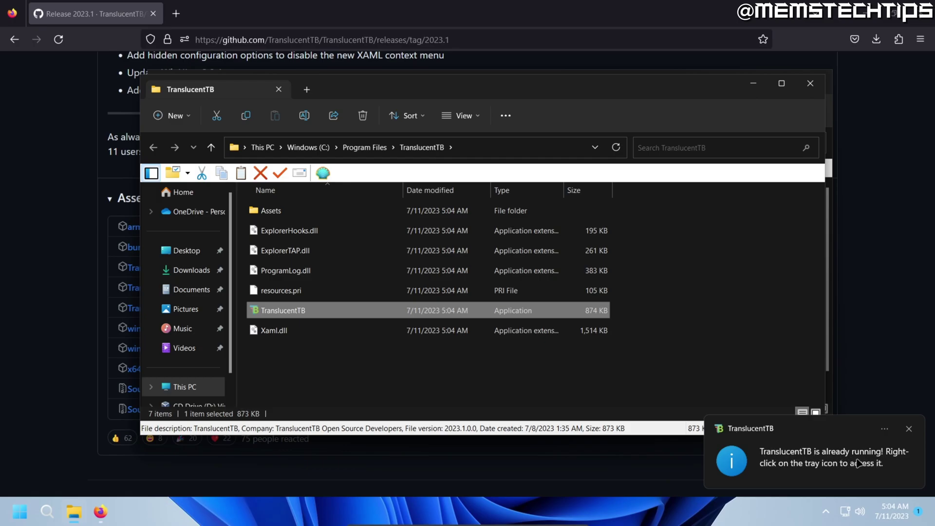
click(908, 430)
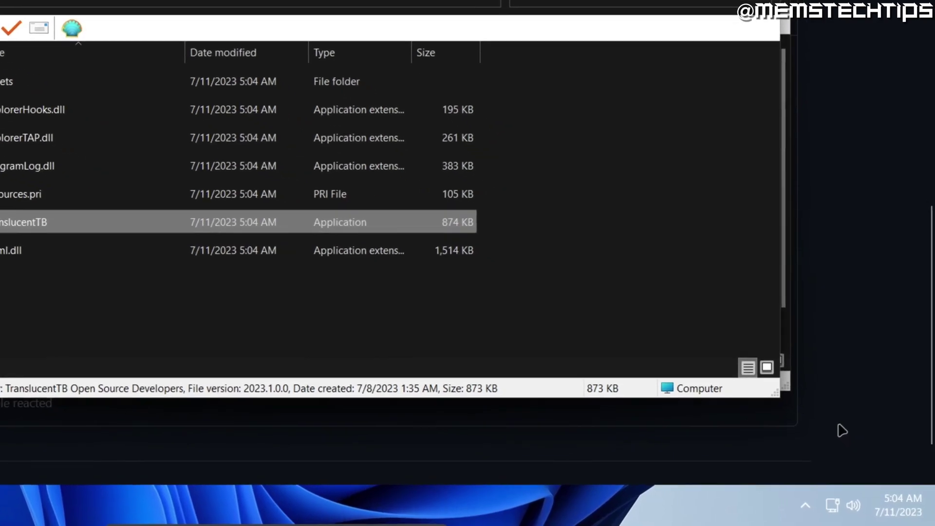
- Open the TranslucentTB tray icon's menu from the hidden notification-area icons
click(795, 502)
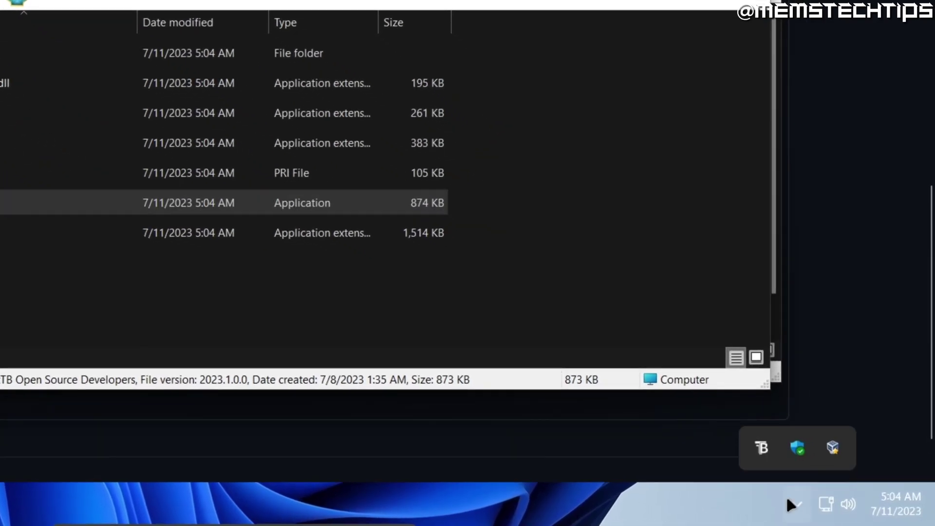
right_click(762, 452)
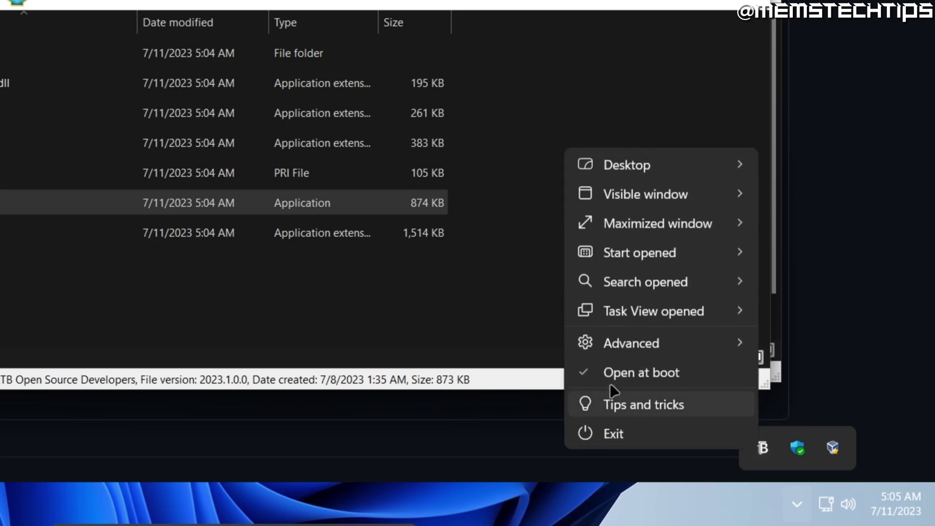